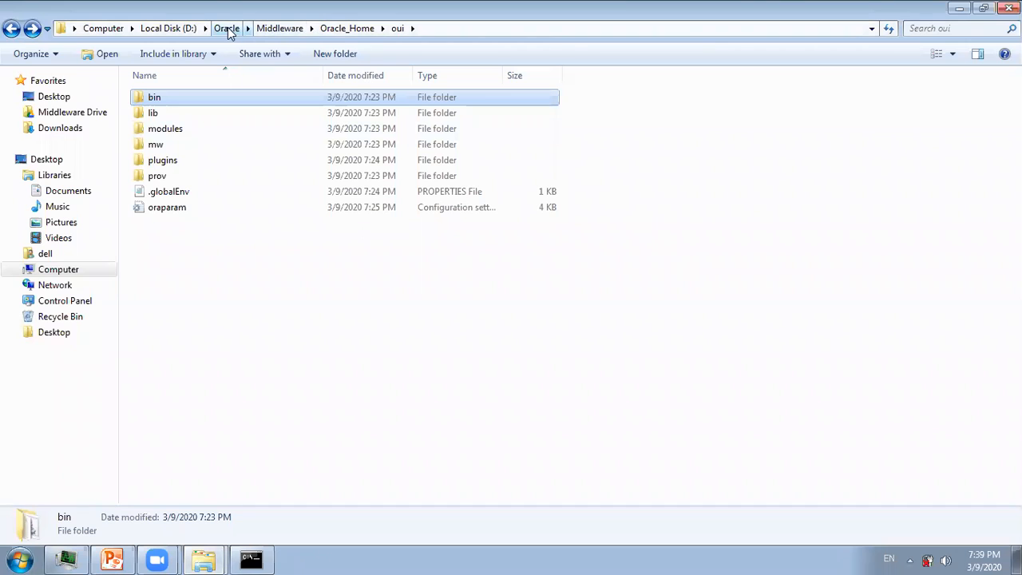
# Navigate from Oracle_Home into oracle_common\common\bin and select its full address-bar path for copying.
pyautogui.click(336, 32)
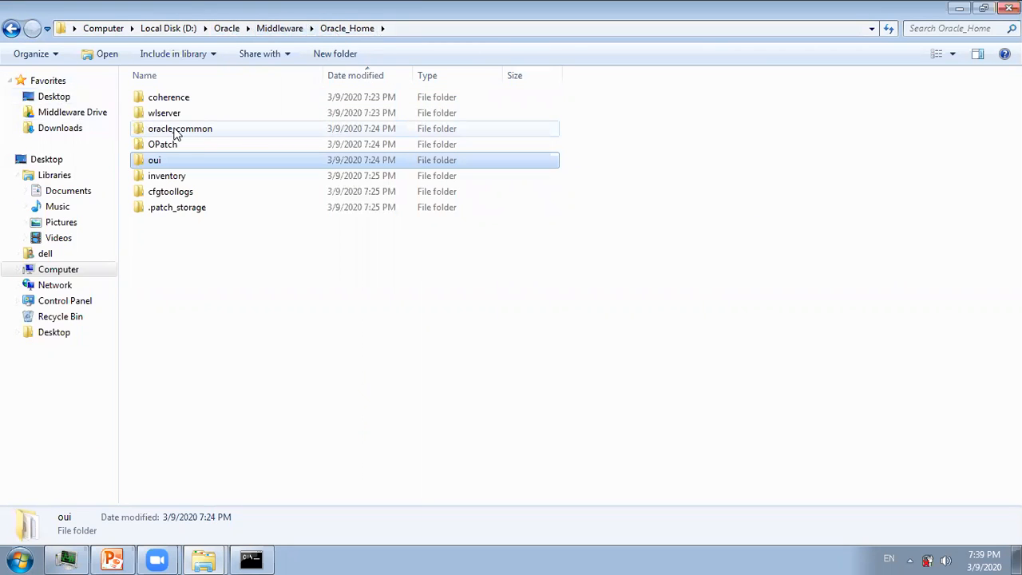
pyautogui.doubleClick(176, 130)
pyautogui.doubleClick(173, 130)
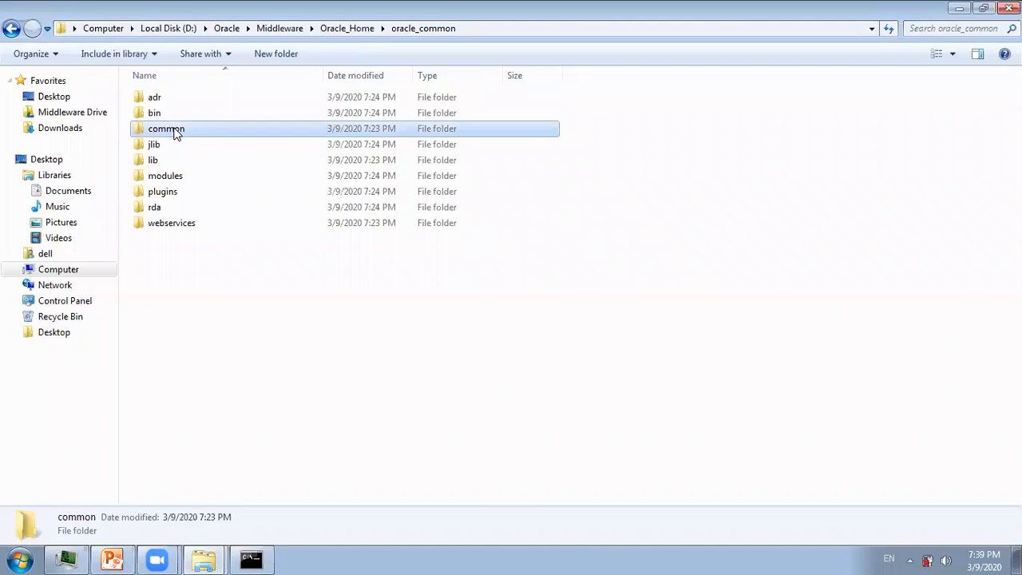
pyautogui.doubleClick(153, 99)
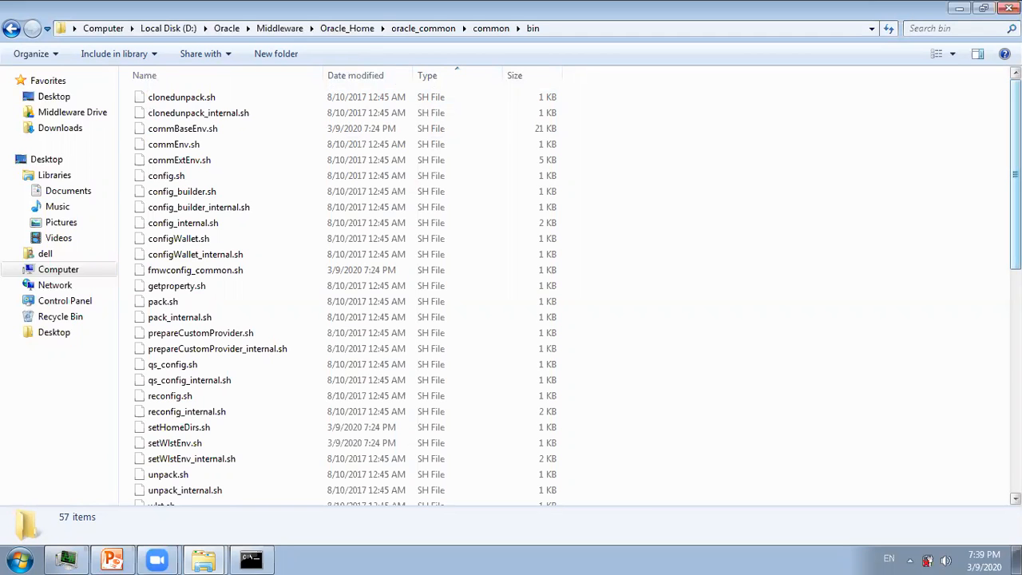
pyautogui.scroll(-7, 564, 294)
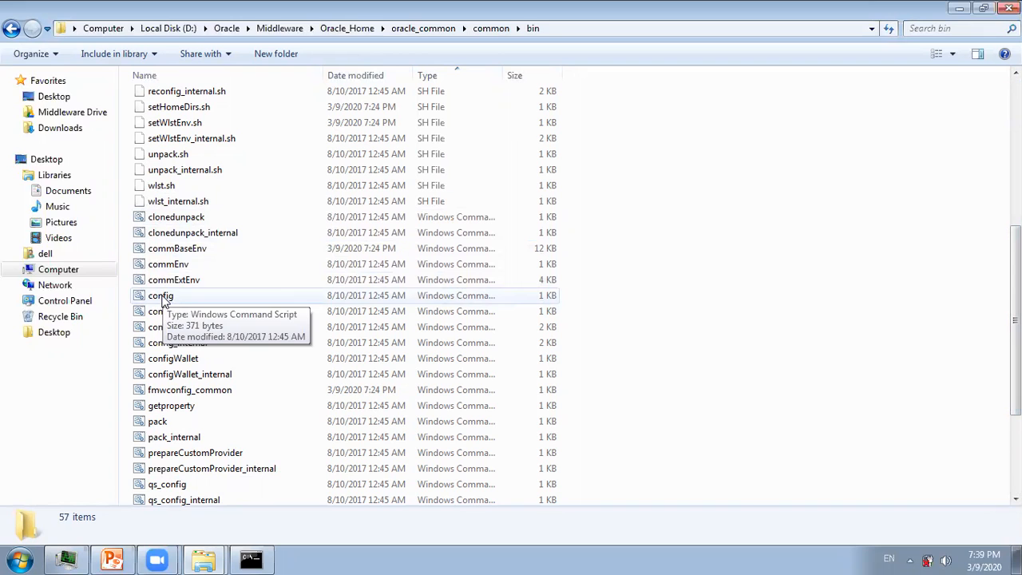
pyautogui.click(560, 28)
pyautogui.press('cmd+c')
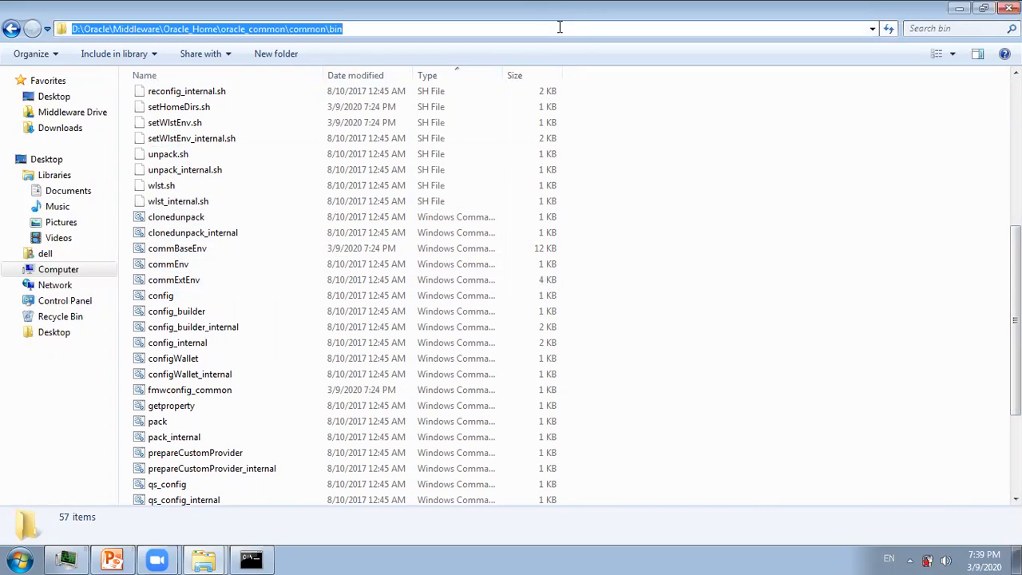
# Clear the console and cd to the pasted oracle_common\common\bin path.
pyautogui.click(251, 559)
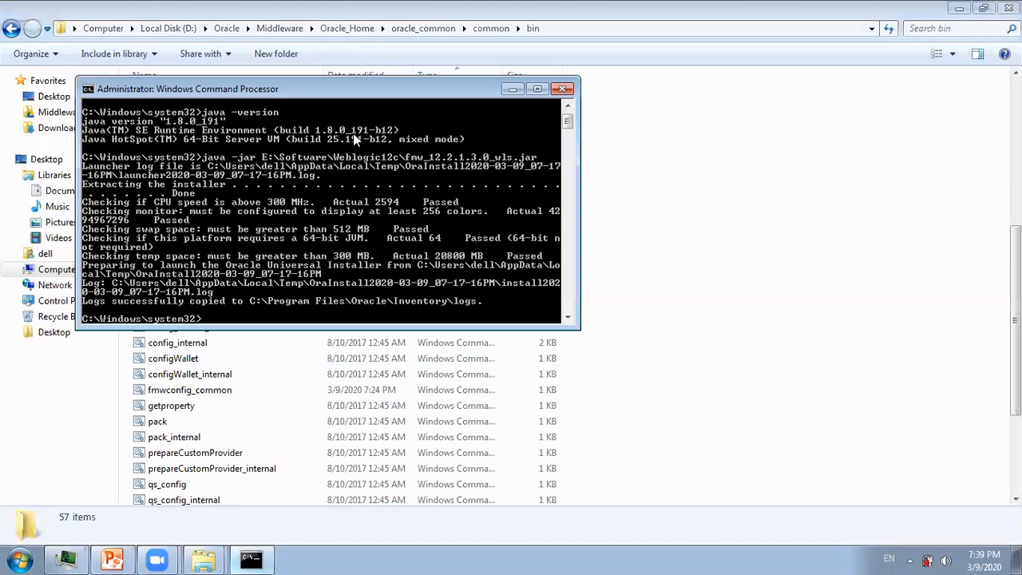
pyautogui.write('cls')
pyautogui.press('Return')
pyautogui.write('cd')
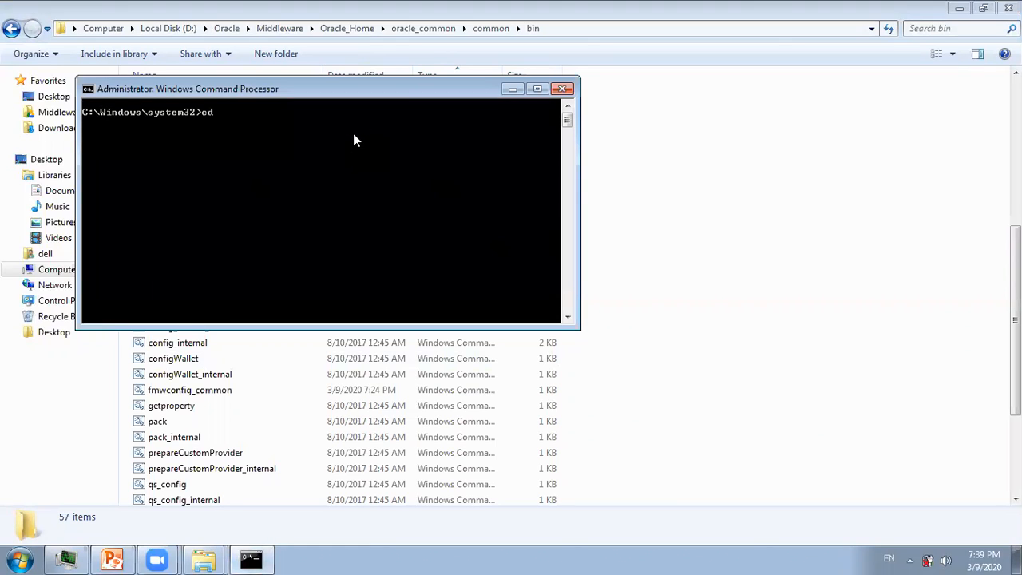
pyautogui.rightClick(353, 133)
pyautogui.click(376, 179)
pyautogui.press('Return')
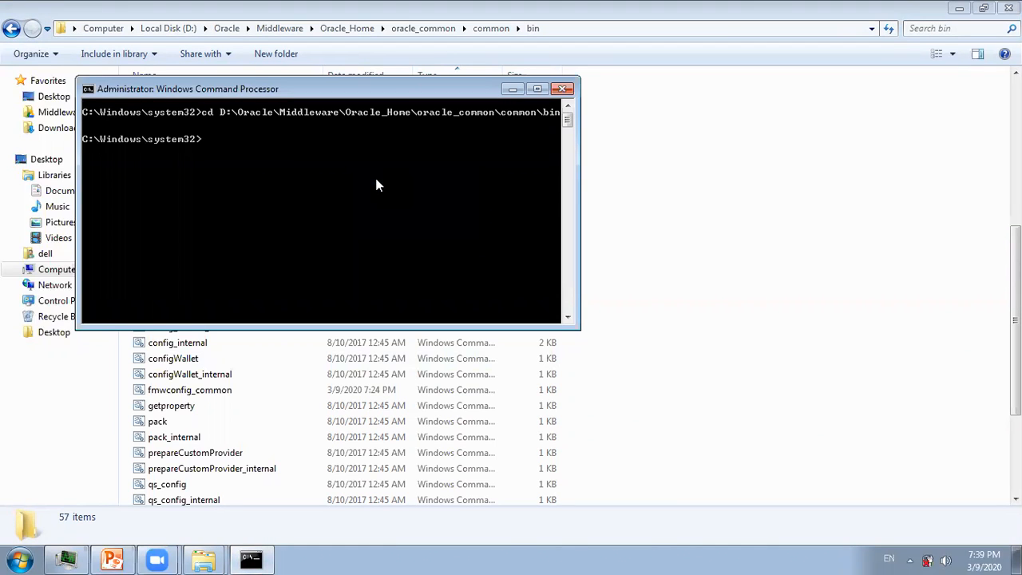
# Switch to drive D, clear the screen, and run config.cmd.
pyautogui.write('d;')
pyautogui.press('Return')
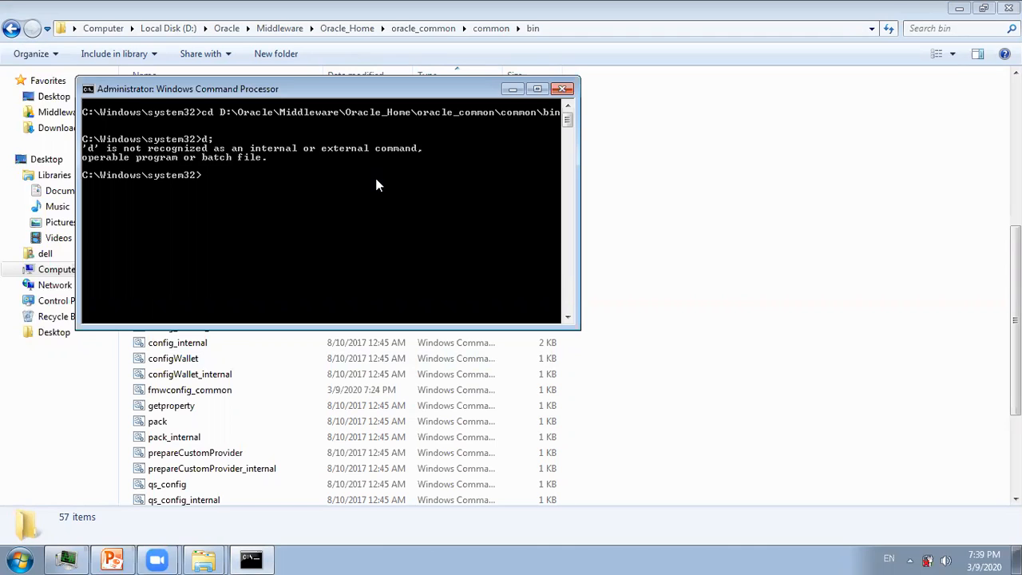
pyautogui.write('d:')
pyautogui.press('Return')
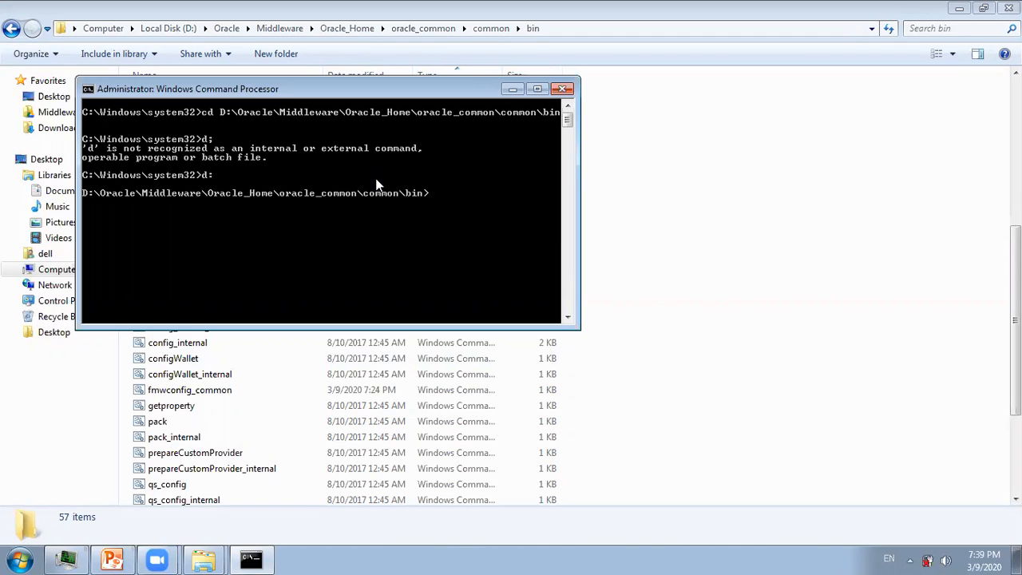
pyautogui.write('cls')
pyautogui.press('Return')
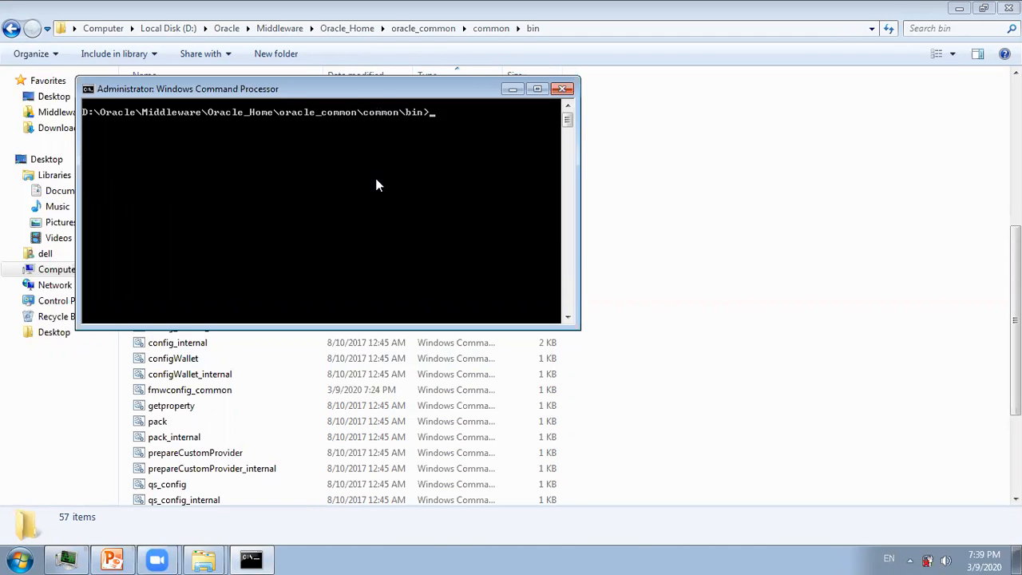
pyautogui.write('config.cmd')
pyautogui.press('Return')
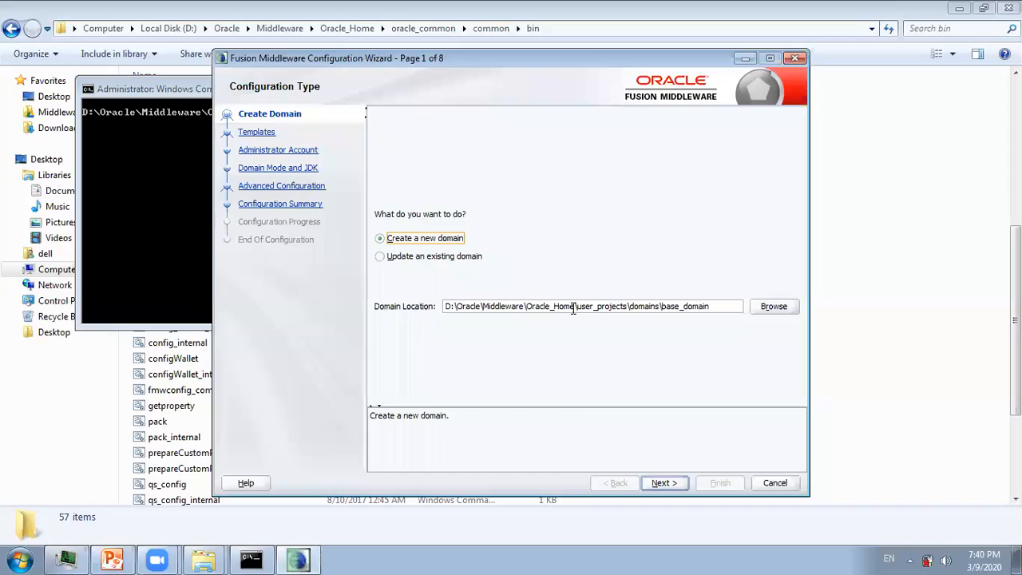
# Rename the new domain location's ending to domain1 and accept the Basic WebLogic Server Domain template.
pyautogui.click(719, 305)
pyautogui.press('BackSpace')
pyautogui.press('BackSpace')
pyautogui.press('BackSpace')
pyautogui.press('BackSpace')
pyautogui.press('BackSpace')
pyautogui.press('BackSpace')
pyautogui.press('BackSpace')
pyautogui.press('BackSpace')
pyautogui.press('BackSpace')
pyautogui.press('BackSpace')
pyautogui.write('domain1')
pyautogui.click(660, 483)
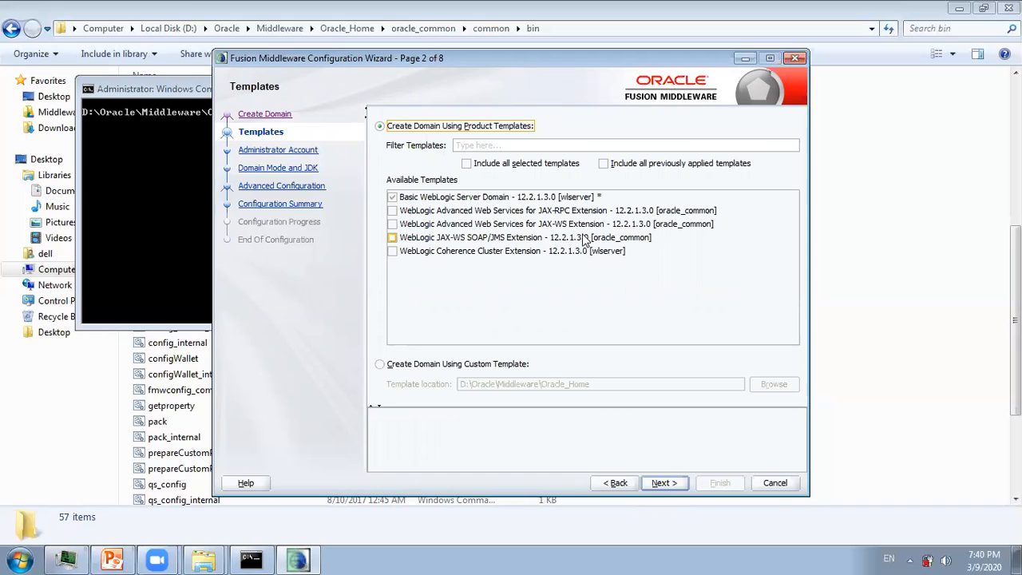
pyautogui.click(660, 483)
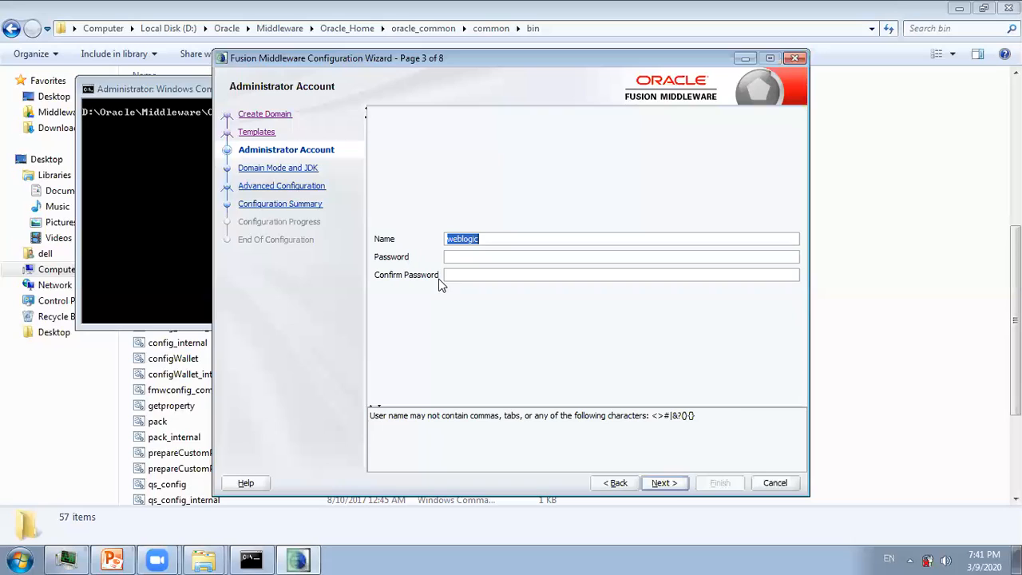
# Enter the weblogic administrator password and type it again in Confirm Password.
pyautogui.click(455, 257)
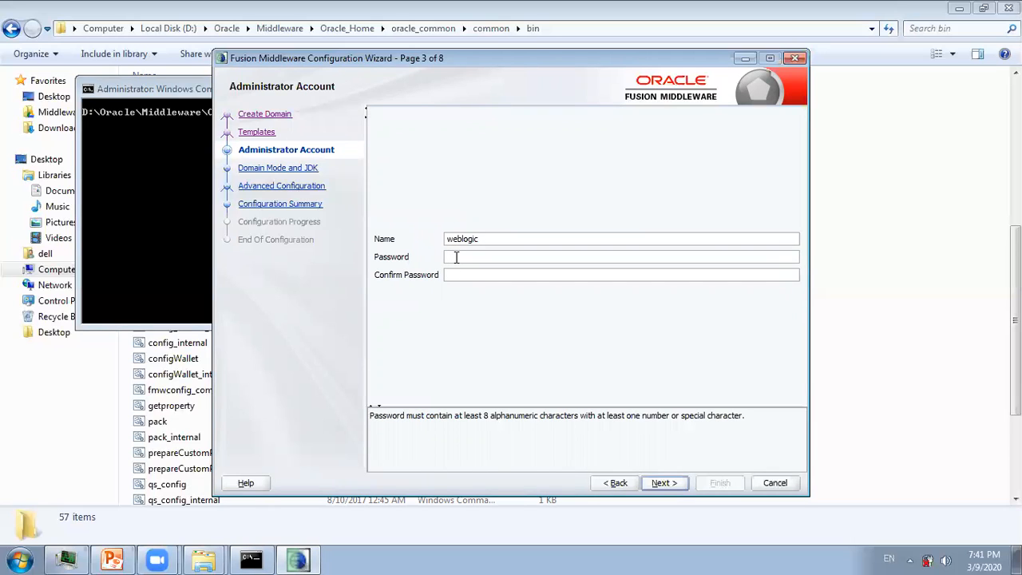
pyautogui.click(449, 276)
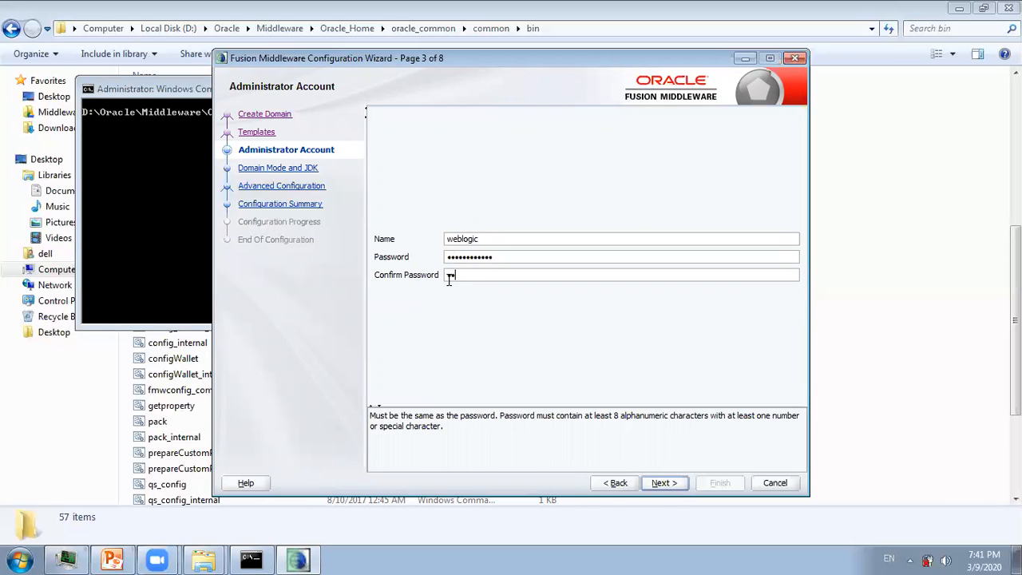
# Select Production domain mode, keeping the Oracle HotSpot 1.8.0_191 JDK.
pyautogui.click(662, 484)
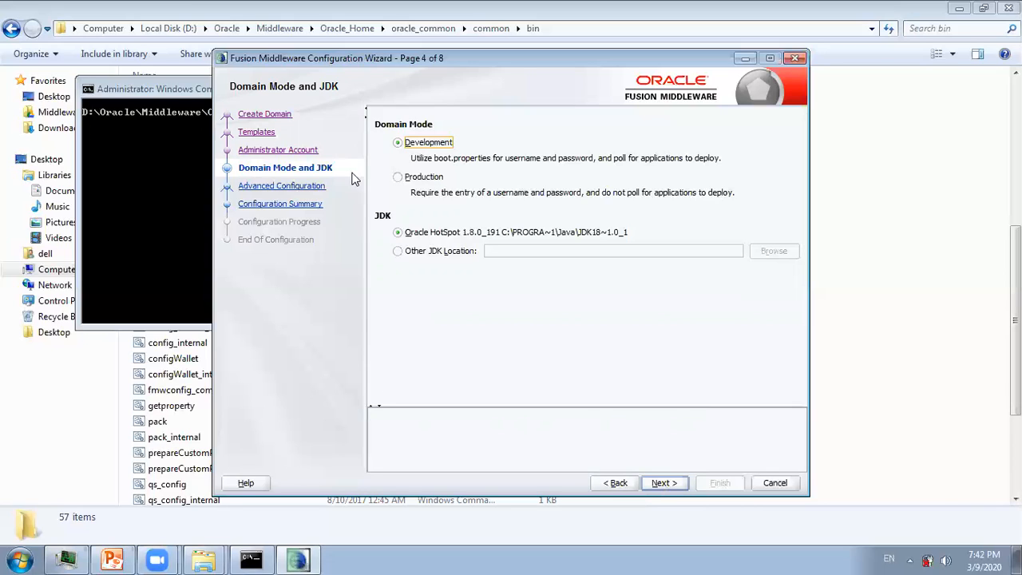
pyautogui.click(398, 182)
# Tick Administration Server on the Advanced Configuration page.
pyautogui.click(660, 484)
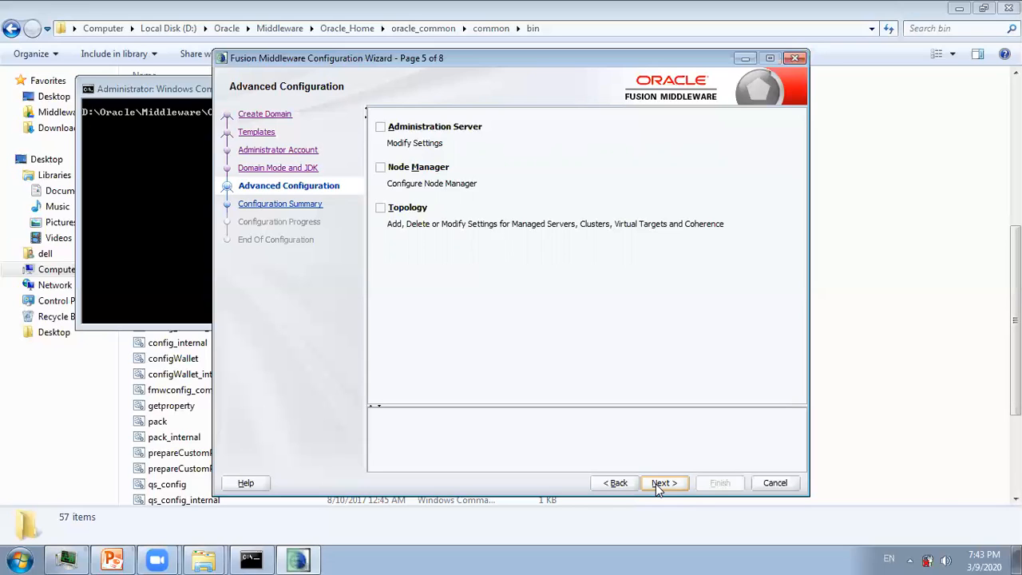
pyautogui.click(381, 128)
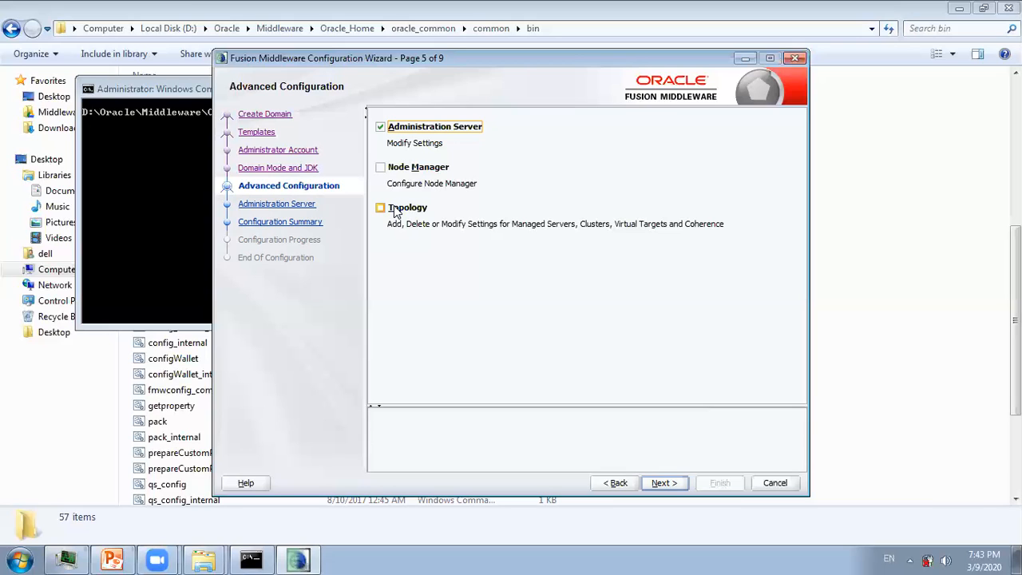
# Keep AdminServer on all local addresses, port 7001, and reach the domain1 Configuration Summary.
pyautogui.click(662, 483)
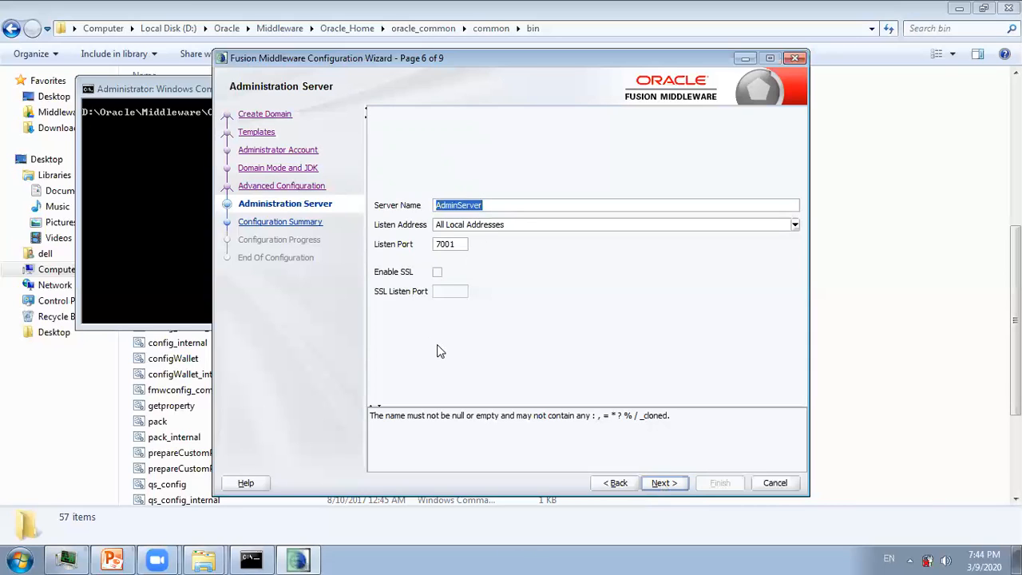
pyautogui.click(673, 487)
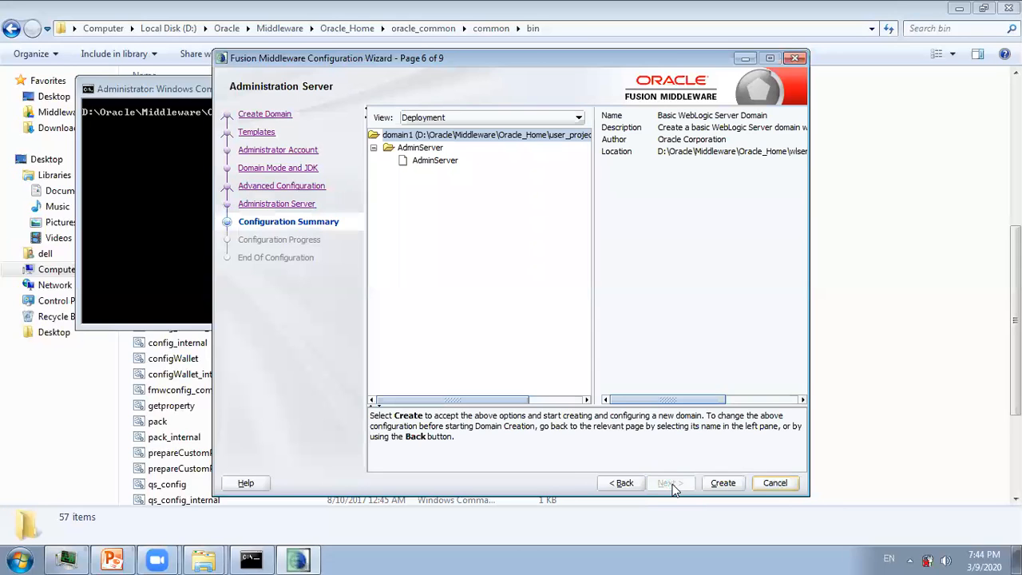
# Create domain1, continue once progress reaches 100%, and finish the wizard.
pyautogui.click(722, 484)
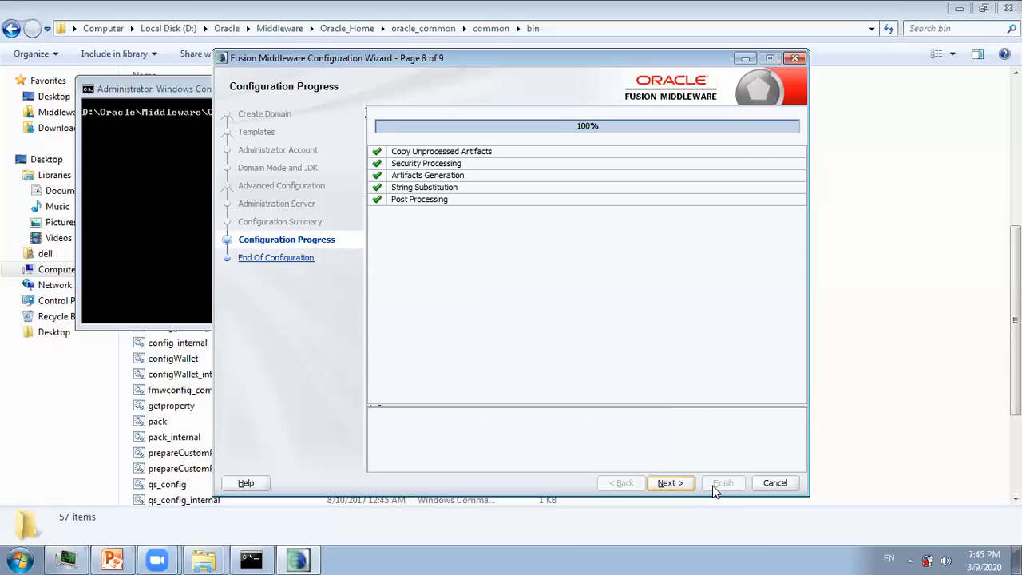
pyautogui.click(675, 482)
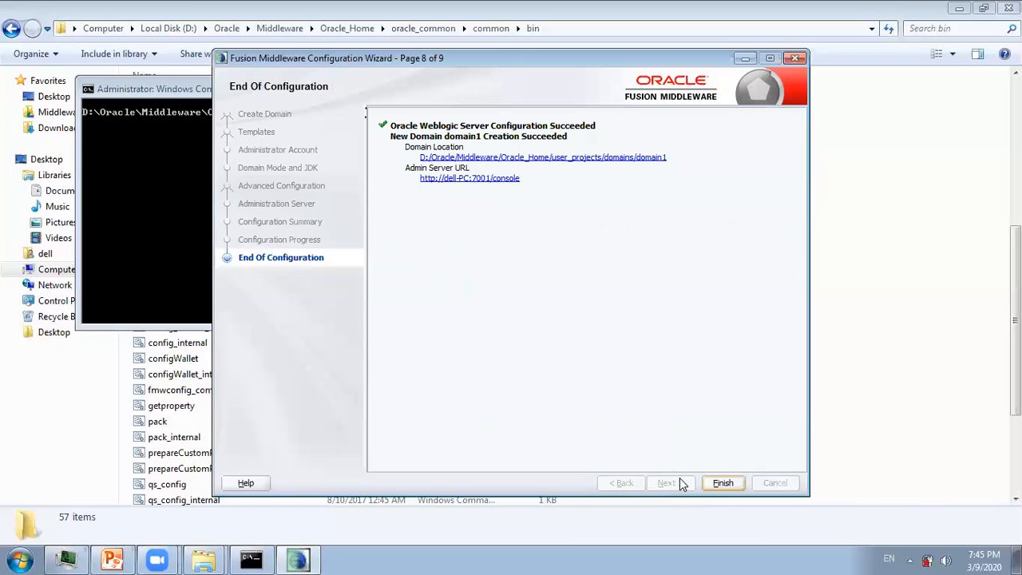
pyautogui.click(740, 487)
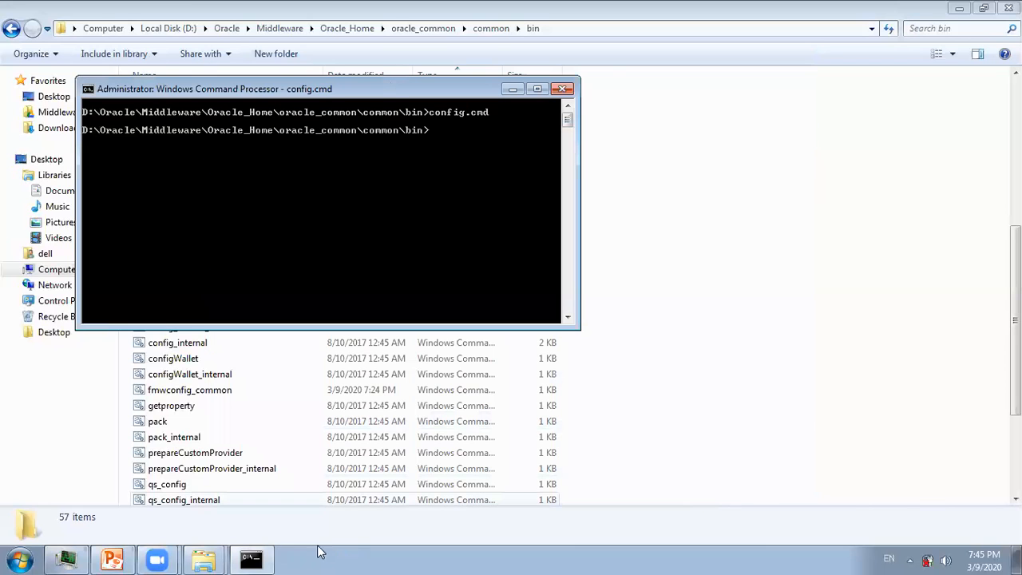
# Bring Explorer forward and go from Oracle_Home into user_projects\domains\domain1.
pyautogui.moveTo(203, 559)
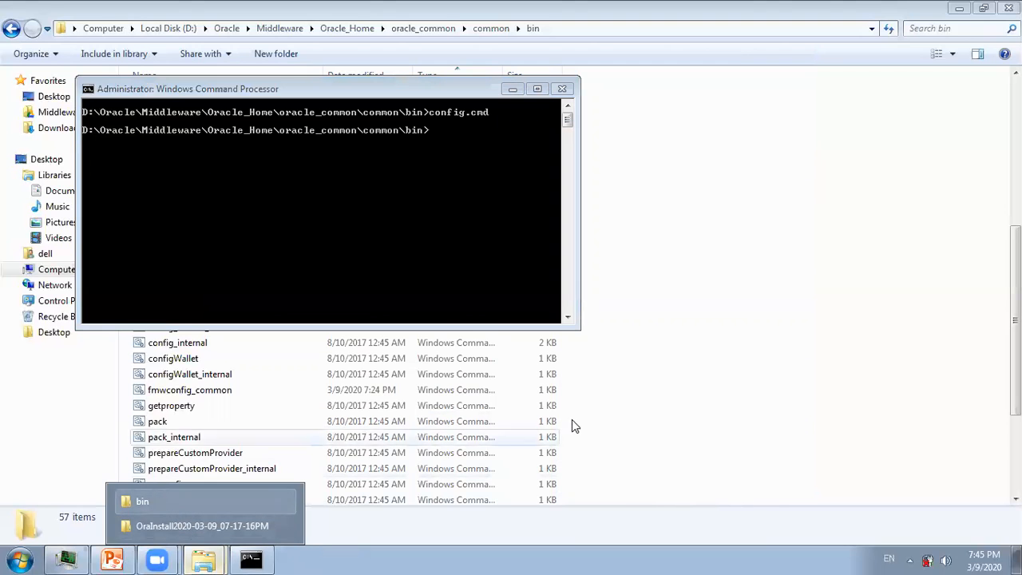
pyautogui.click(844, 411)
pyautogui.click(321, 30)
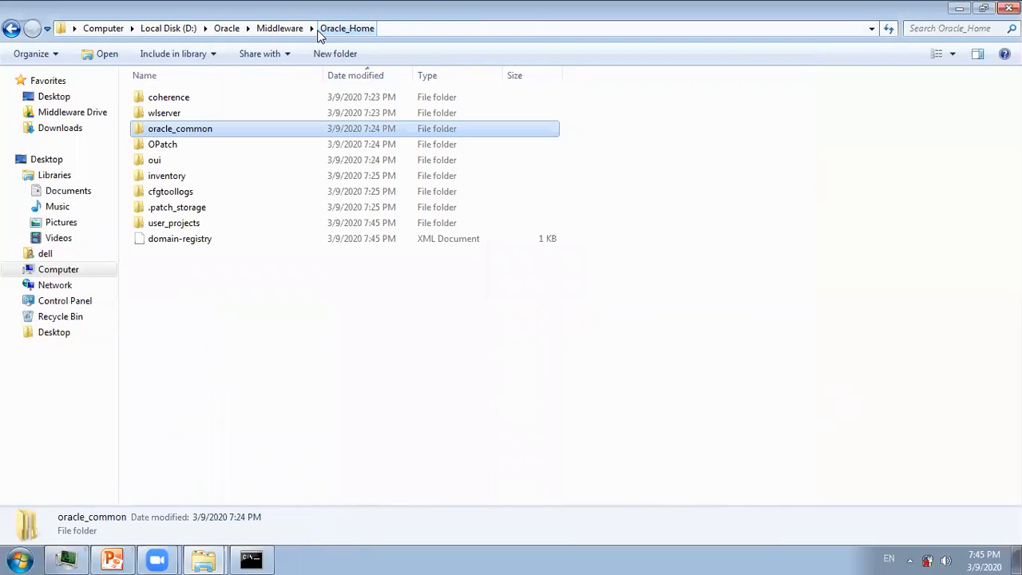
pyautogui.doubleClick(180, 226)
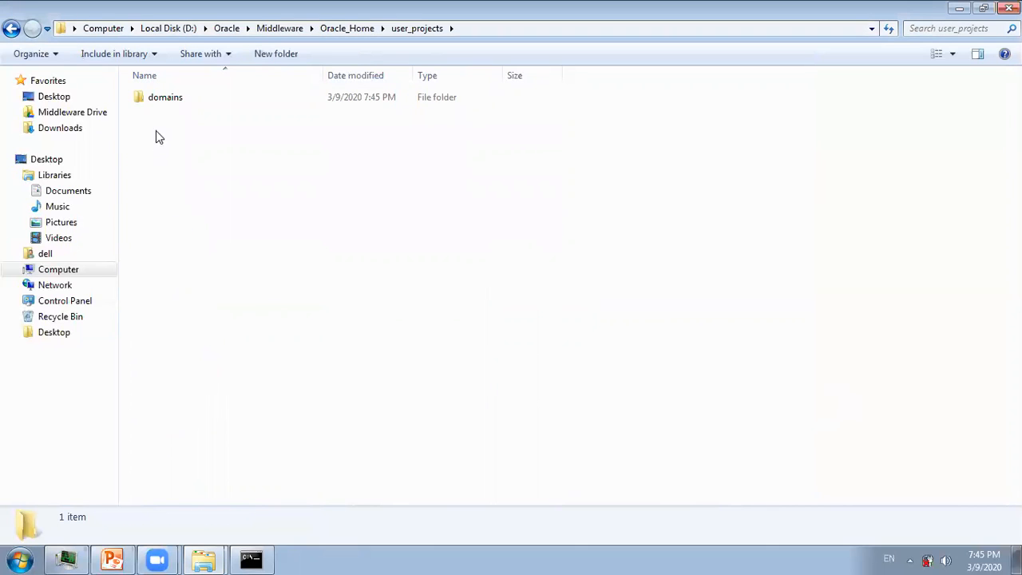
pyautogui.doubleClick(154, 104)
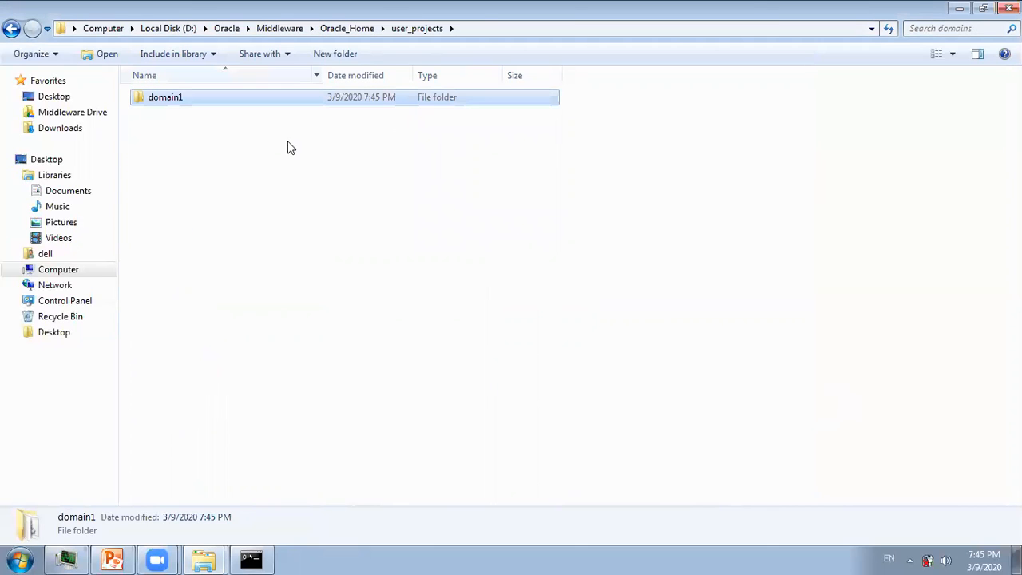
pyautogui.doubleClick(151, 102)
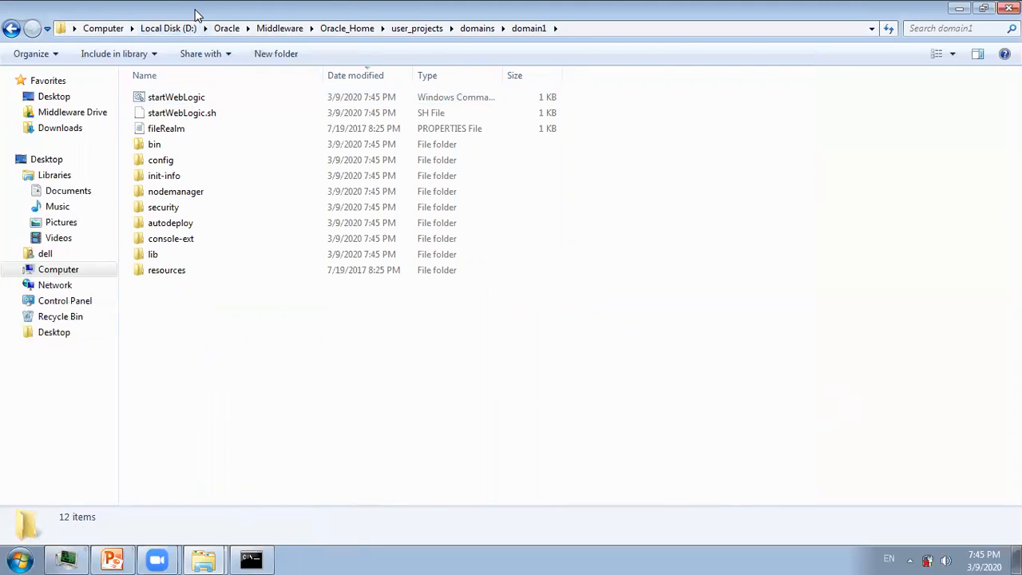
# Resize the Explorer window, open domain1's bin folder, and maximize the window again.
pyautogui.doubleClick(196, 11)
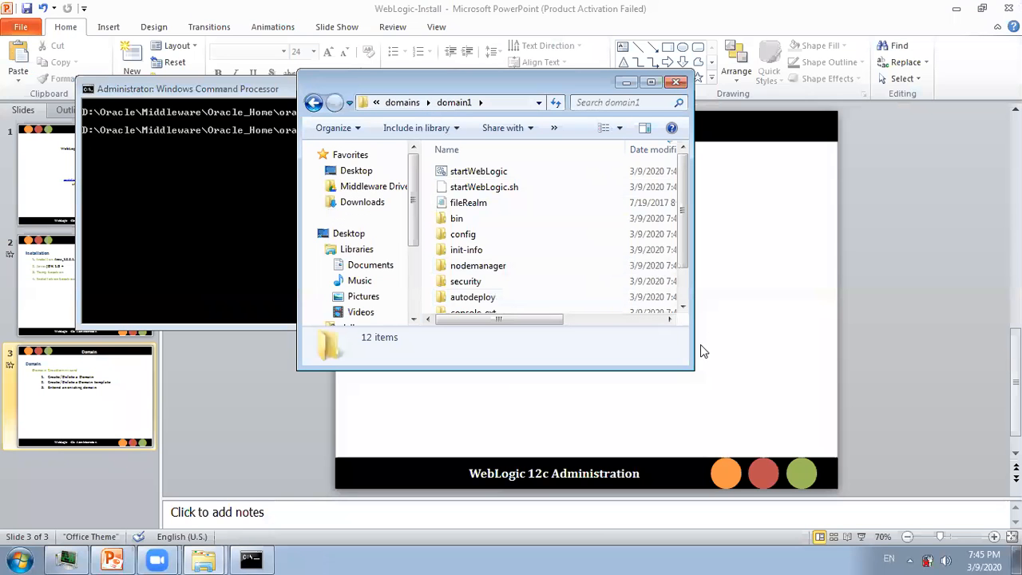
pyautogui.moveTo(683, 367); pyautogui.dragTo(909, 484)
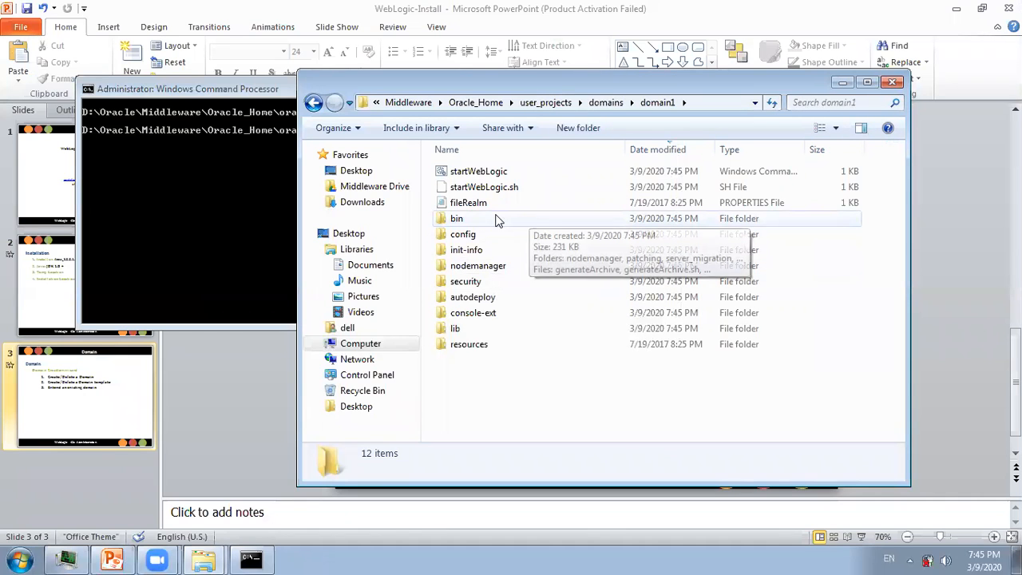
pyautogui.doubleClick(456, 222)
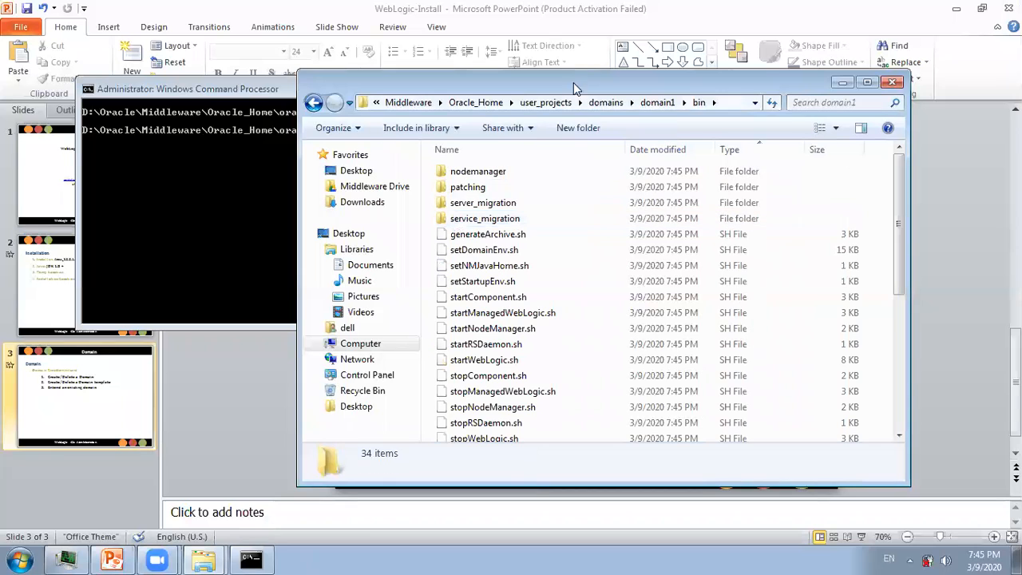
pyautogui.doubleClick(581, 77)
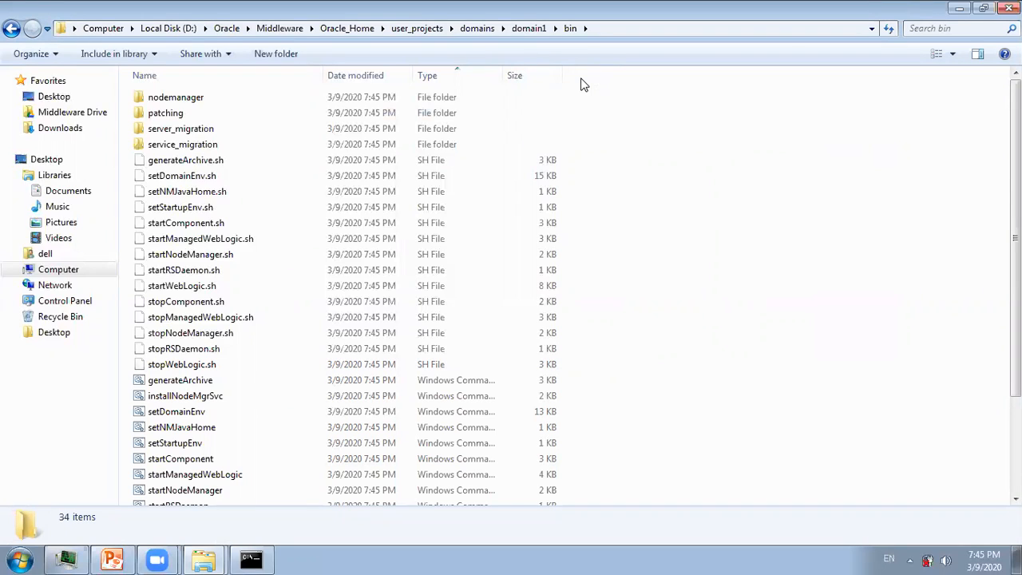
# Delete the 14 .sh files from generateArchive.sh to stopWebLogic.sh, then return to domain1.
pyautogui.click(379, 164)
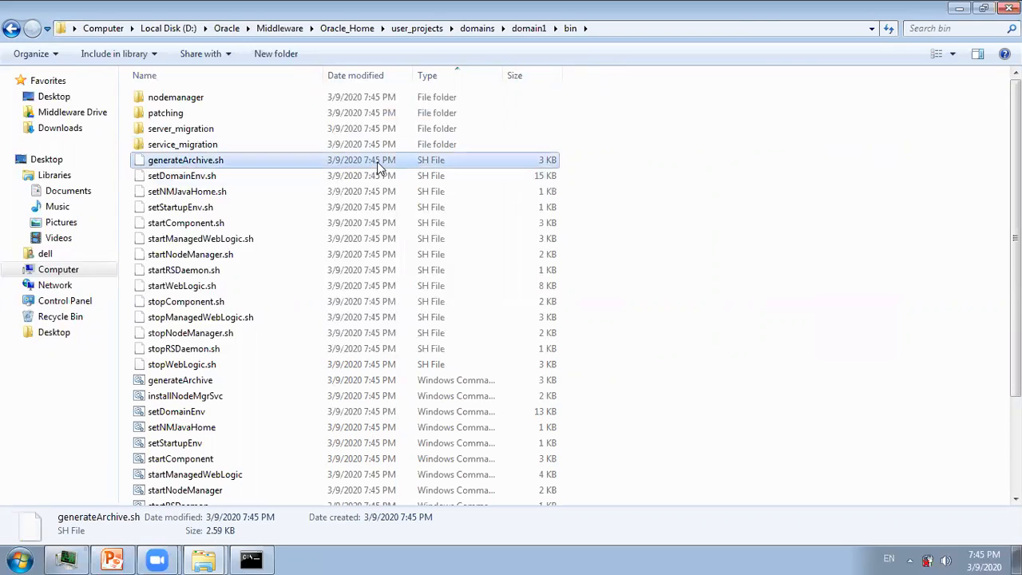
pyautogui.keyDown('shift'); pyautogui.click(428, 366); pyautogui.keyUp('shift')
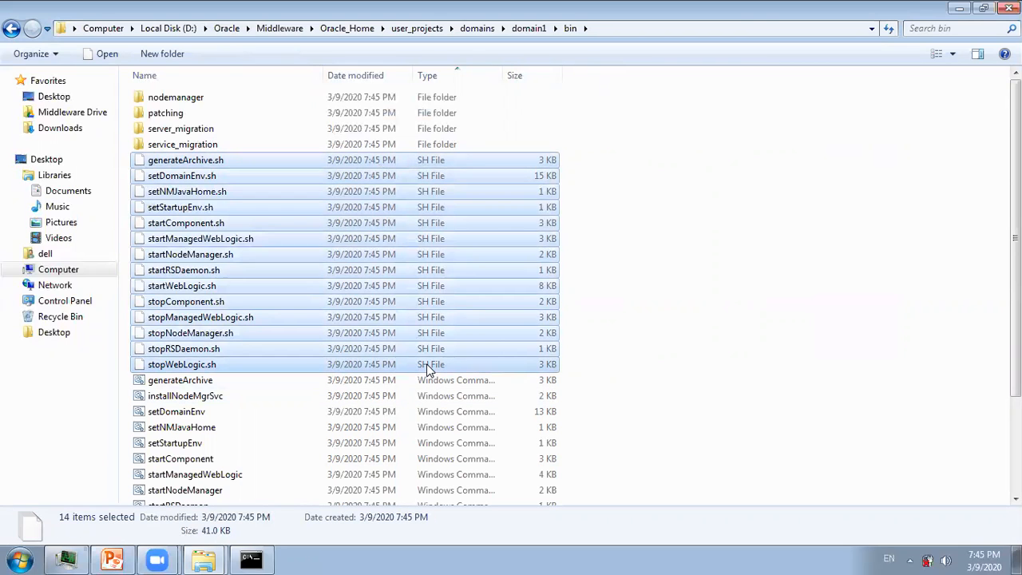
pyautogui.press('Delete')
pyautogui.press('Return')
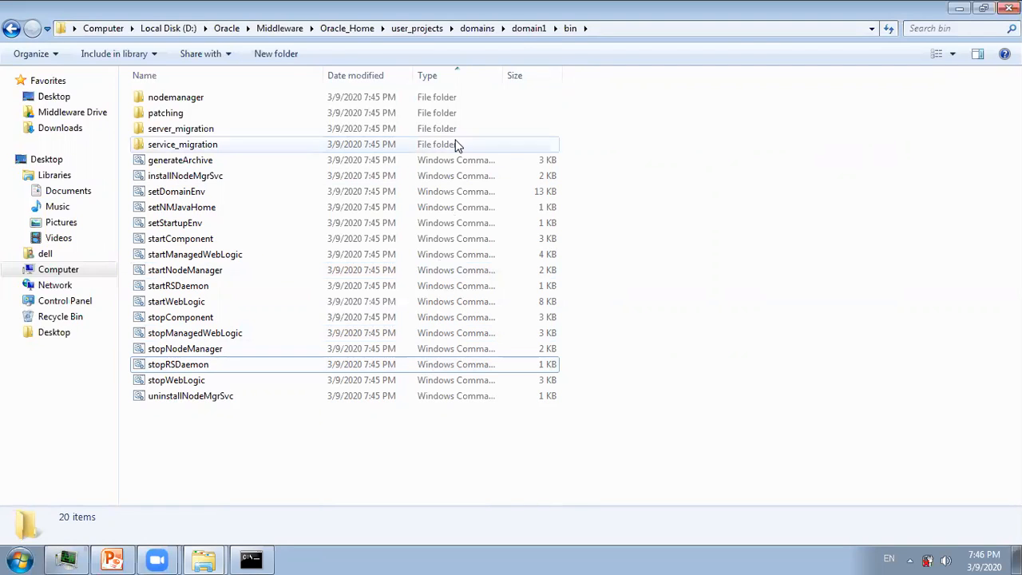
pyautogui.click(530, 29)
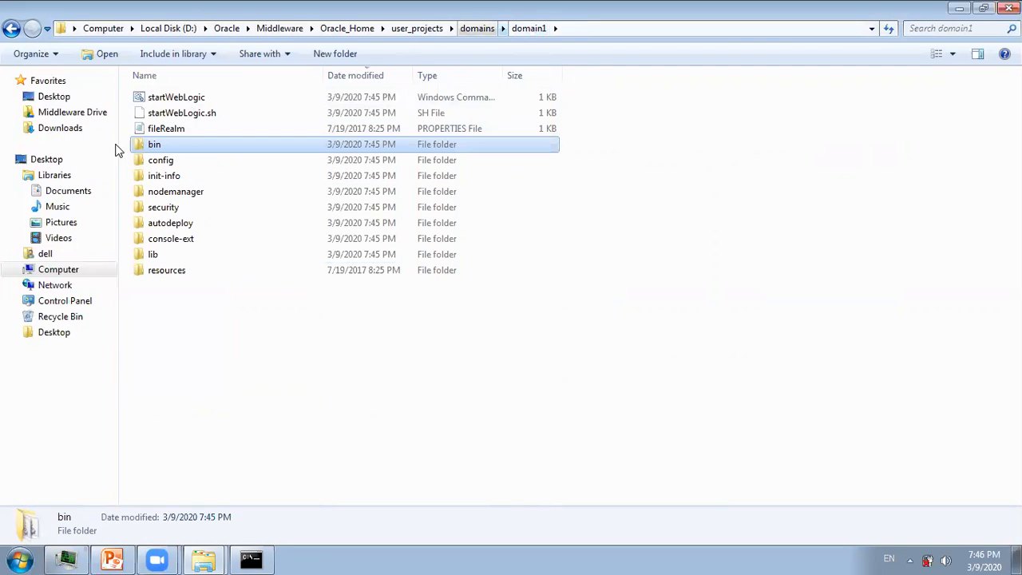
pyautogui.doubleClick(159, 160)
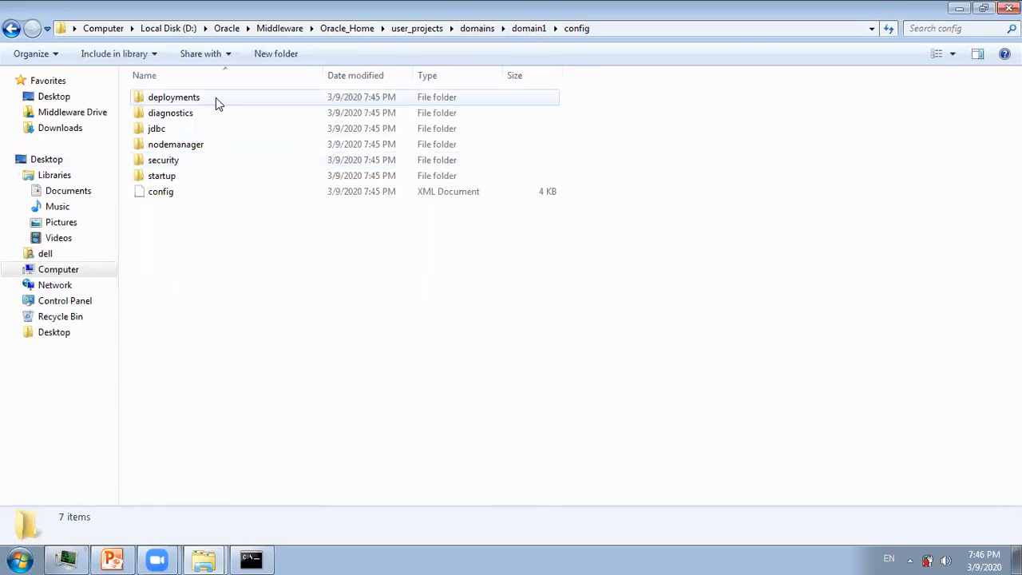
pyautogui.click(153, 195)
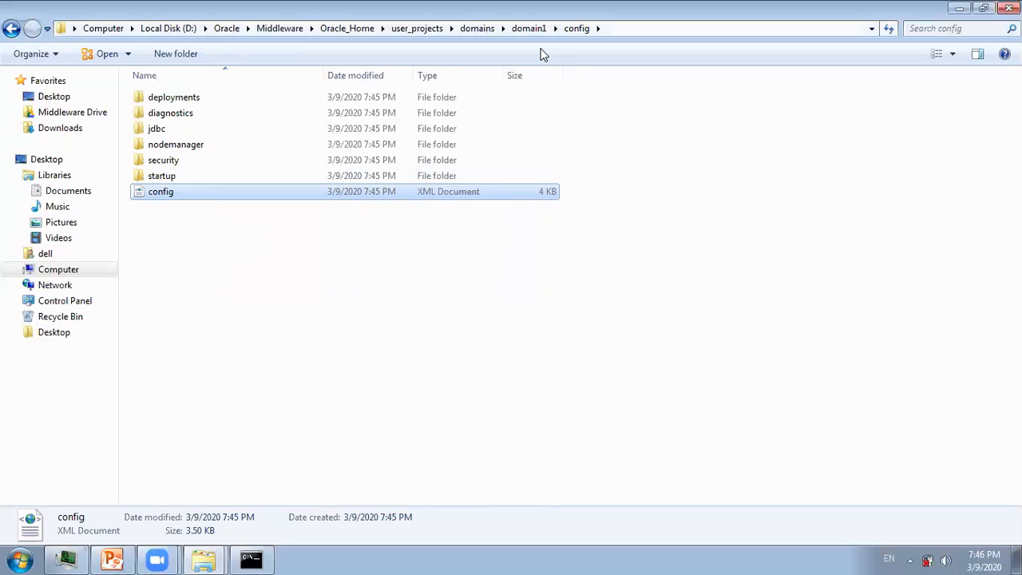
pyautogui.click(524, 28)
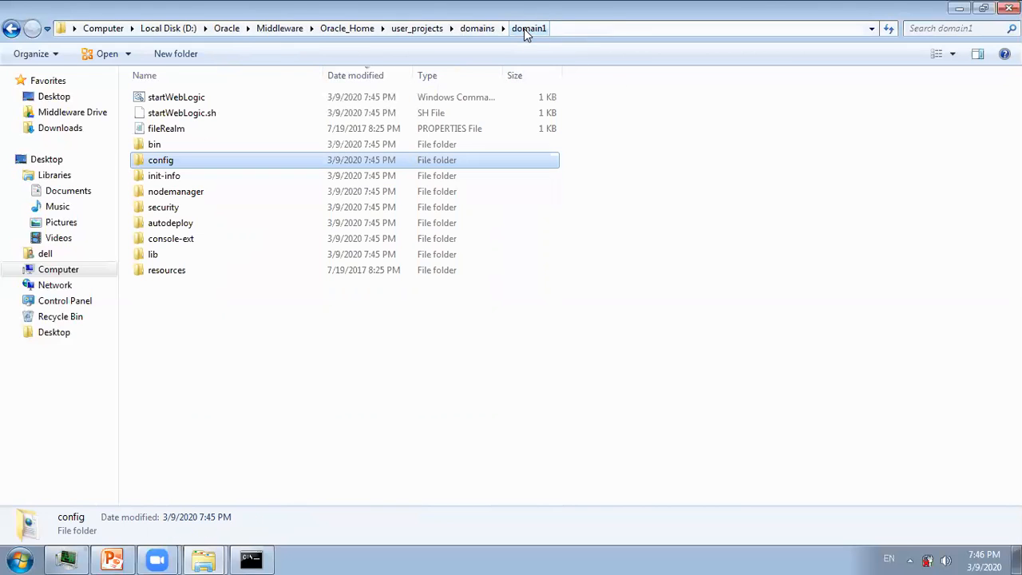
pyautogui.click(196, 399)
pyautogui.doubleClick(181, 195)
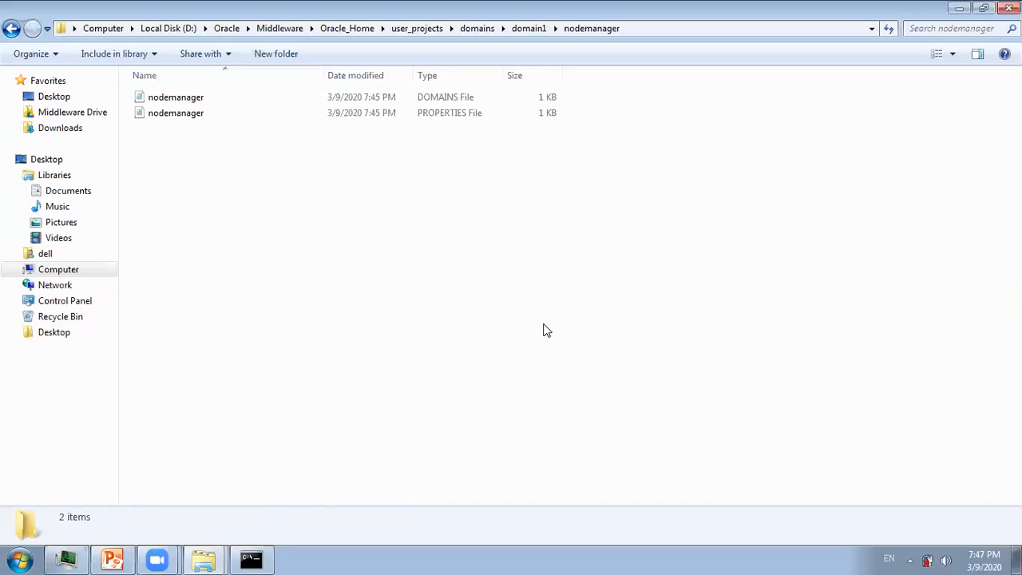
pyautogui.click(528, 28)
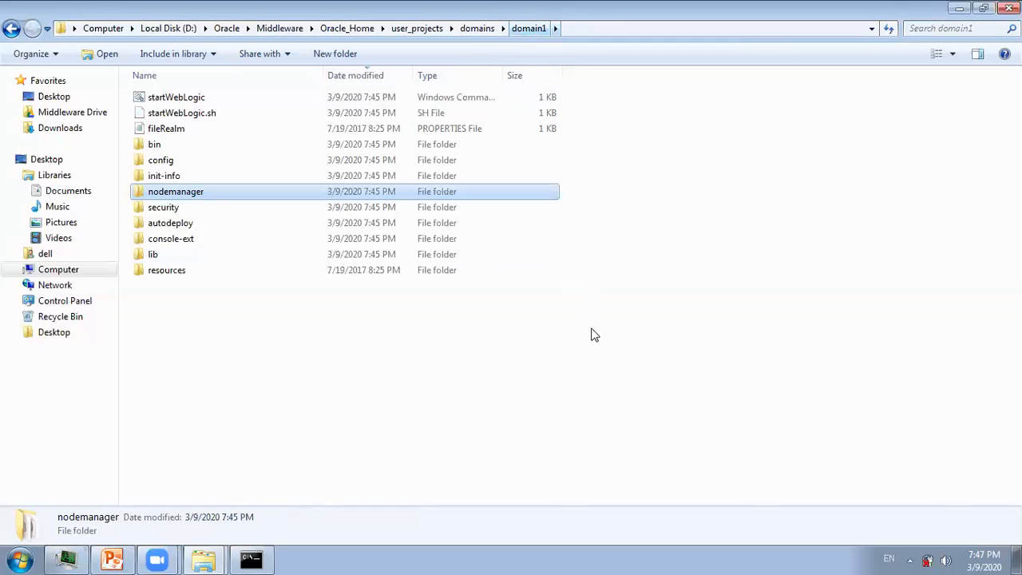